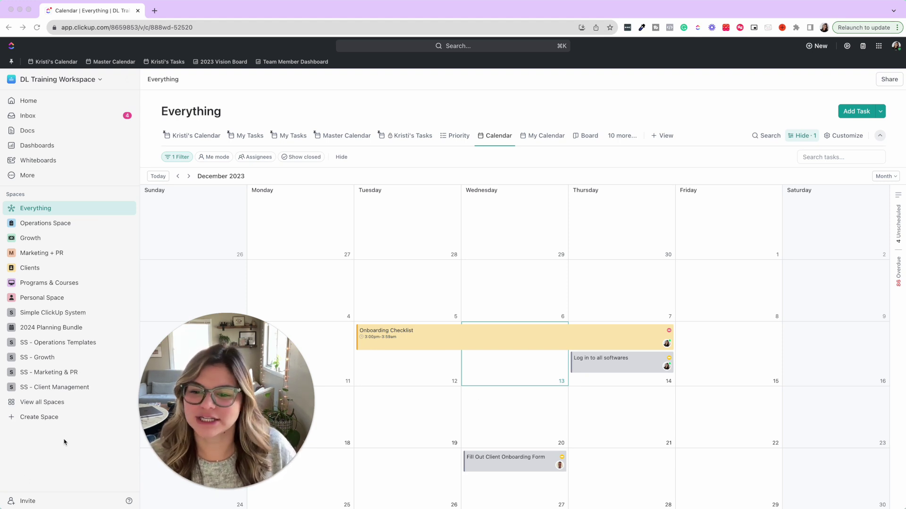
Expand and collapse Operations Space and Growth to review their folders and lists.
{"action": "left_click_drag", "start_coordinate": [211, 387], "coordinate": [267, 384]}
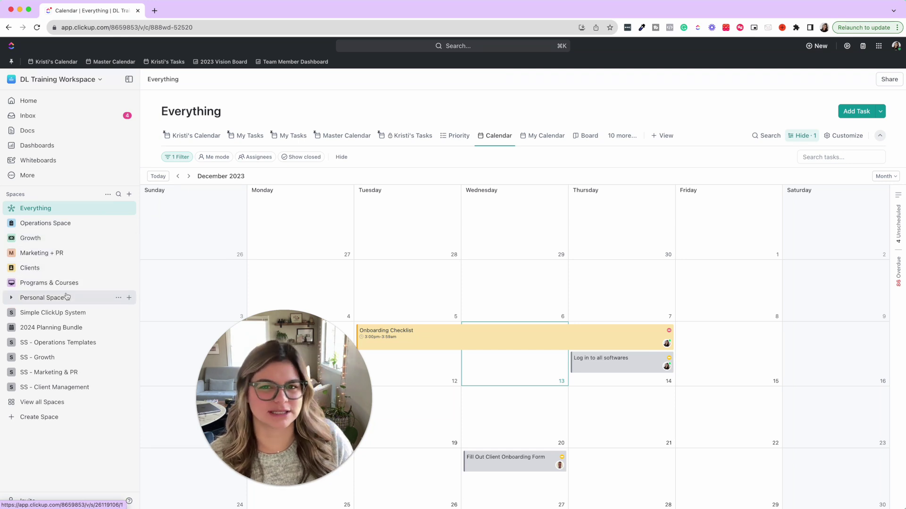
{"action": "left_click", "coordinate": [10, 224]}
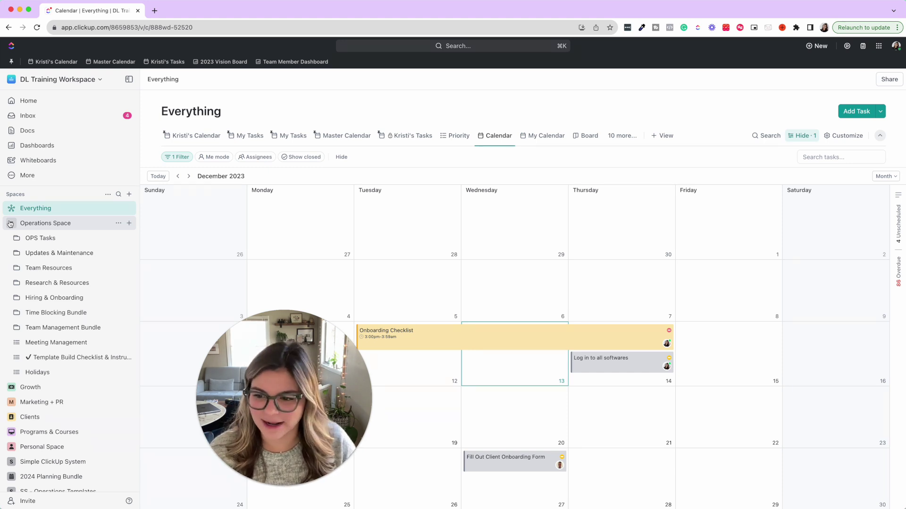
{"action": "left_click", "coordinate": [10, 224]}
{"action": "left_click", "coordinate": [11, 238]}
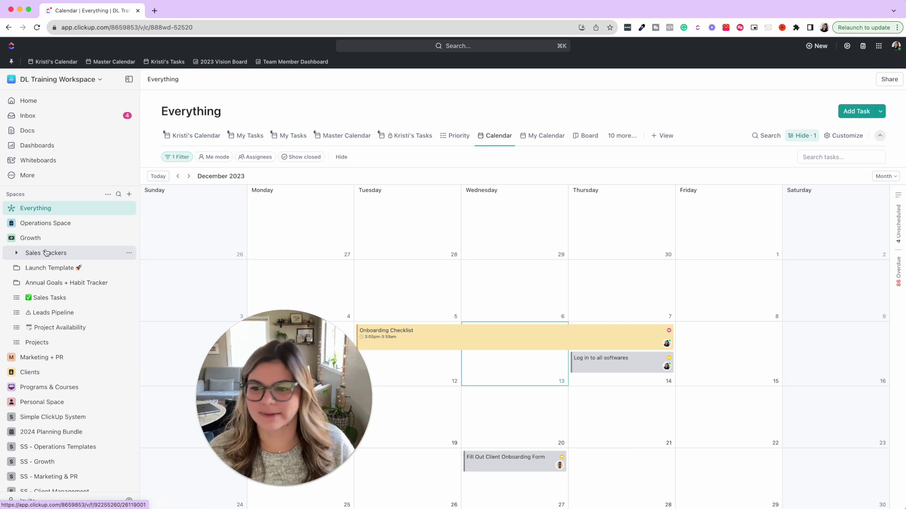
{"action": "left_click", "coordinate": [11, 239]}
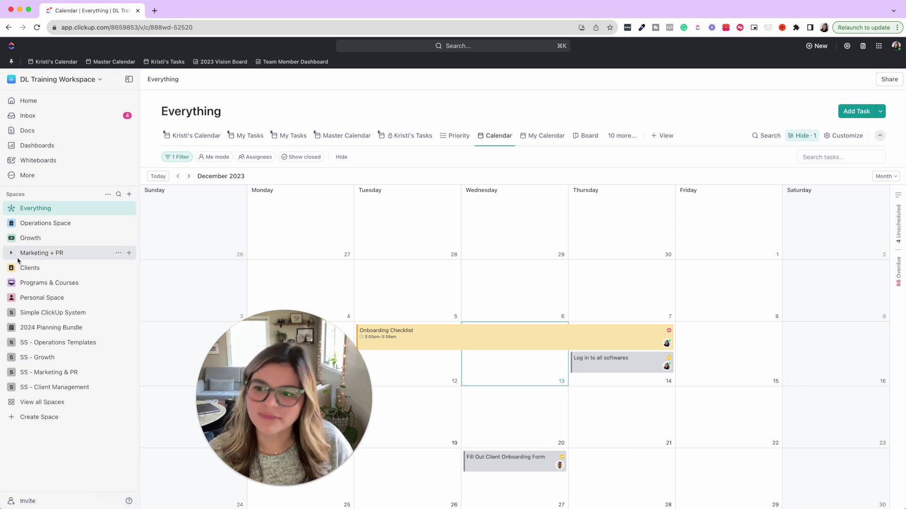
Review Marketing + PR, collapse it, and expand the Clients space.
{"action": "left_click", "coordinate": [12, 253]}
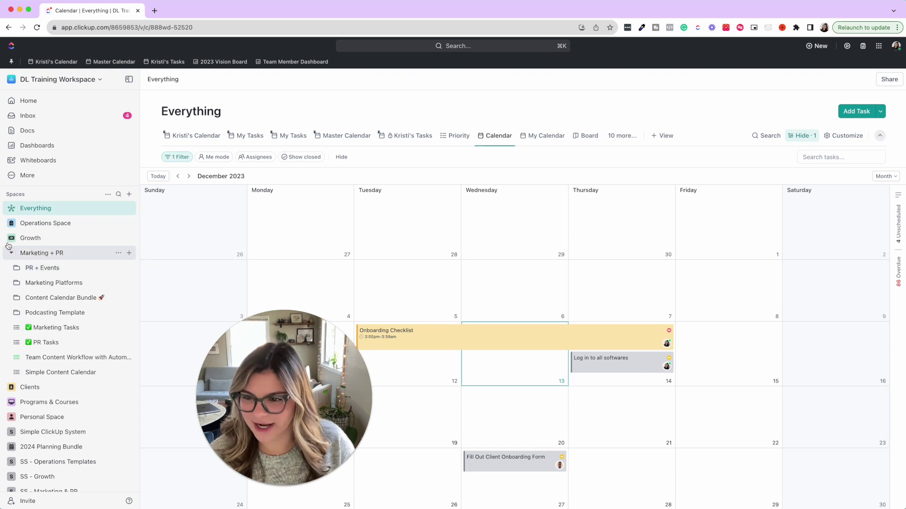
{"action": "left_click", "coordinate": [11, 253]}
{"action": "left_click", "coordinate": [11, 268]}
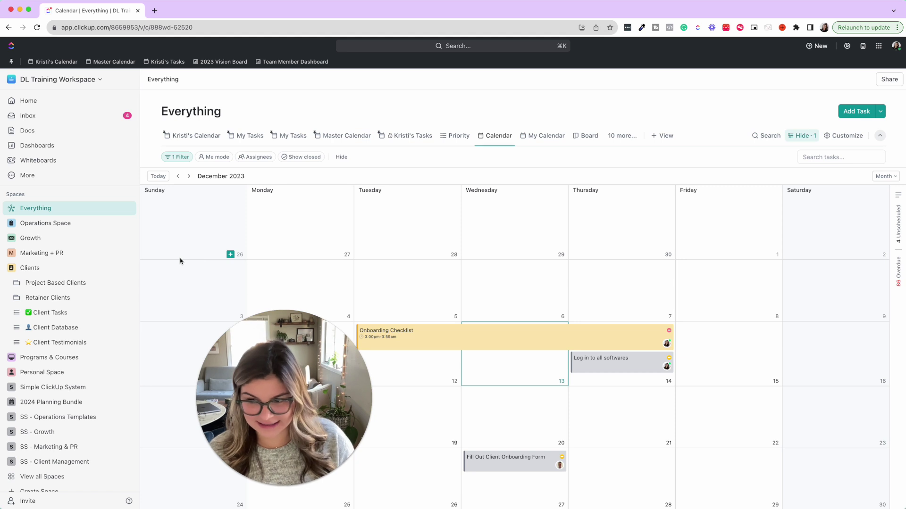
Expand Programs & Courses and Personal Space to review their lists.
{"action": "left_click", "coordinate": [12, 358]}
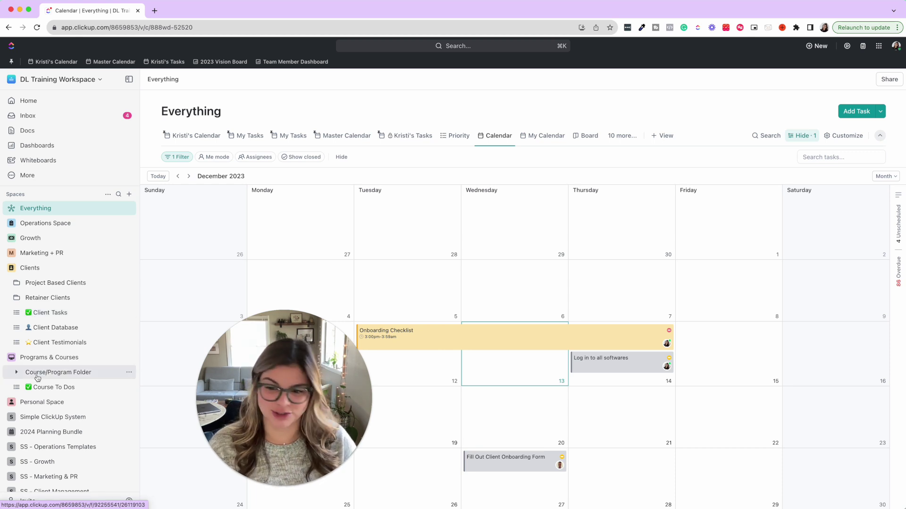
{"action": "left_click", "coordinate": [11, 402]}
{"action": "scroll", "coordinate": [51, 347], "scroll_direction": "down", "scroll_amount": 3}
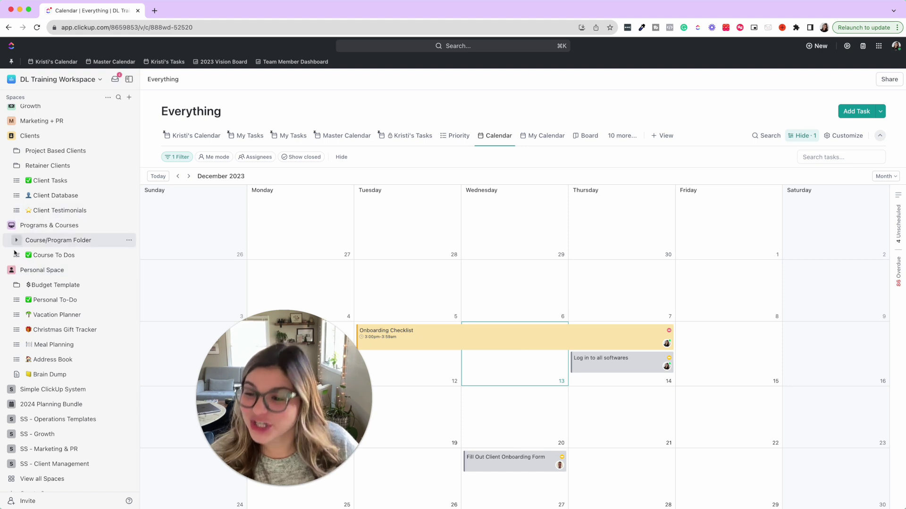
Collapse Personal Space, Programs & Courses and Clients, then re-check Operations Space and collapse it.
{"action": "left_click", "coordinate": [11, 270]}
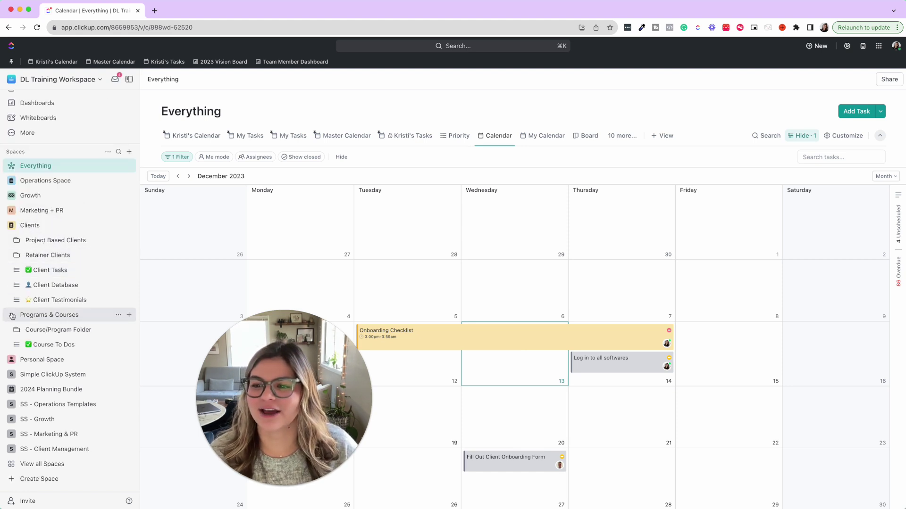
{"action": "left_click", "coordinate": [11, 315]}
{"action": "left_click", "coordinate": [12, 253]}
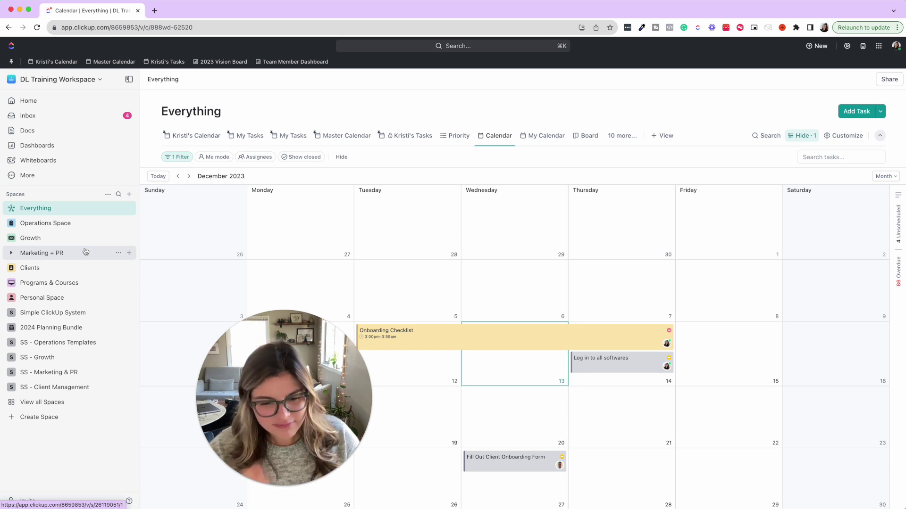
{"action": "left_click", "coordinate": [12, 223]}
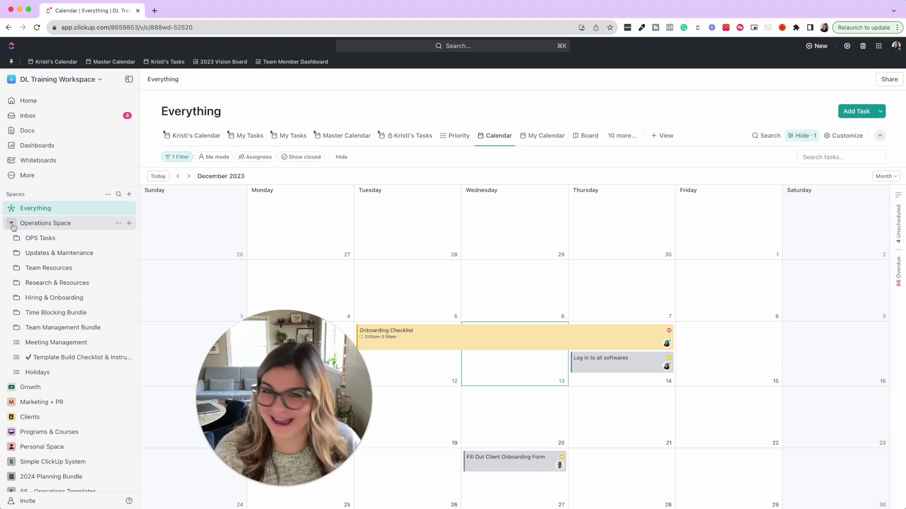
{"action": "left_click", "coordinate": [13, 225]}
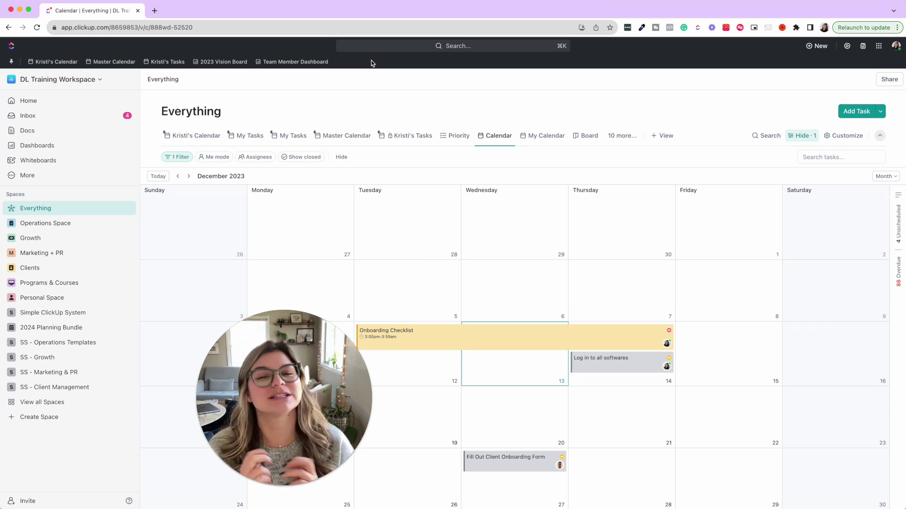
{"action": "left_click", "coordinate": [14, 268]}
Archive the DaSilva Life ClickUp Build list in Project Based Clients.
{"action": "left_click", "coordinate": [47, 283]}
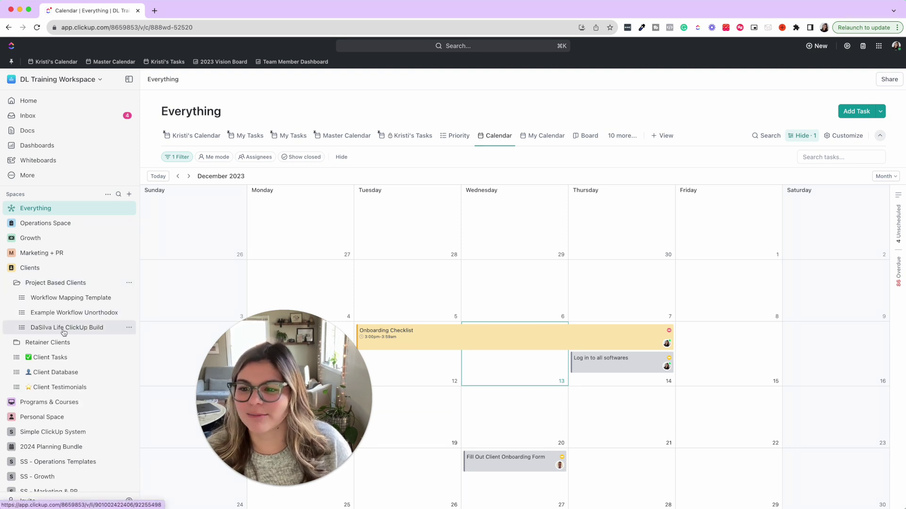
{"action": "left_click", "coordinate": [129, 328]}
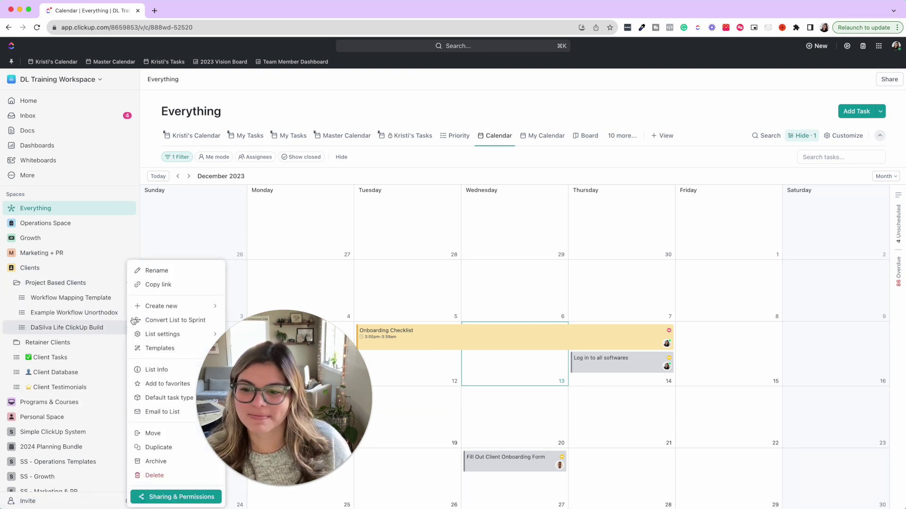
{"action": "left_click", "coordinate": [156, 462]}
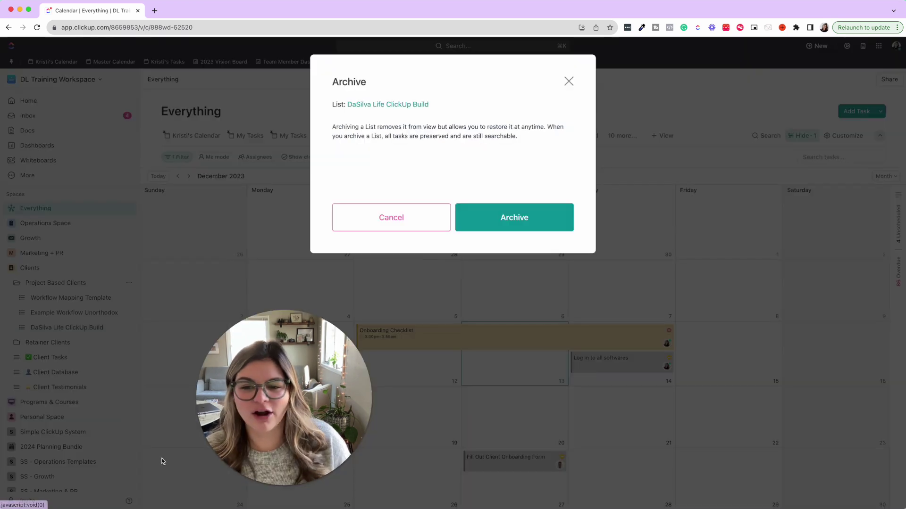
{"action": "left_click", "coordinate": [501, 227]}
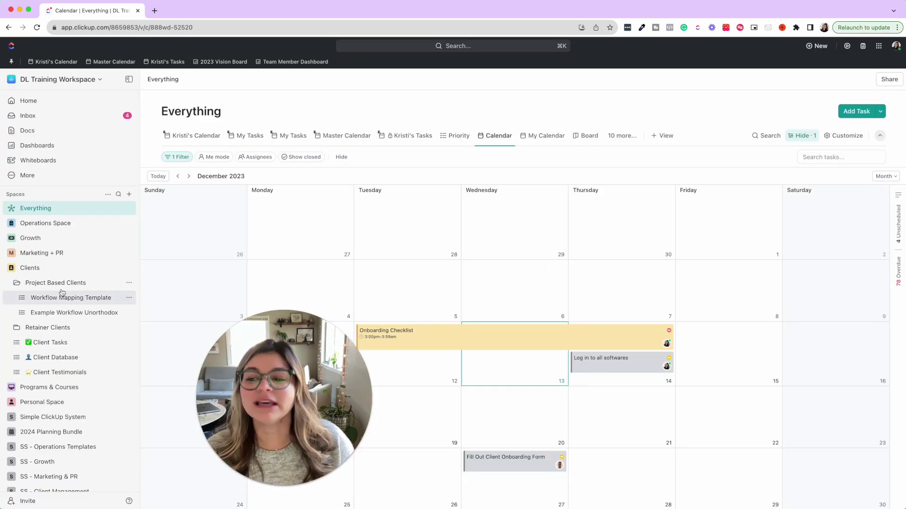
Show archived items and restore the DaSilva Life ClickUp Build list.
{"action": "left_click", "coordinate": [108, 194]}
{"action": "left_click", "coordinate": [188, 267]}
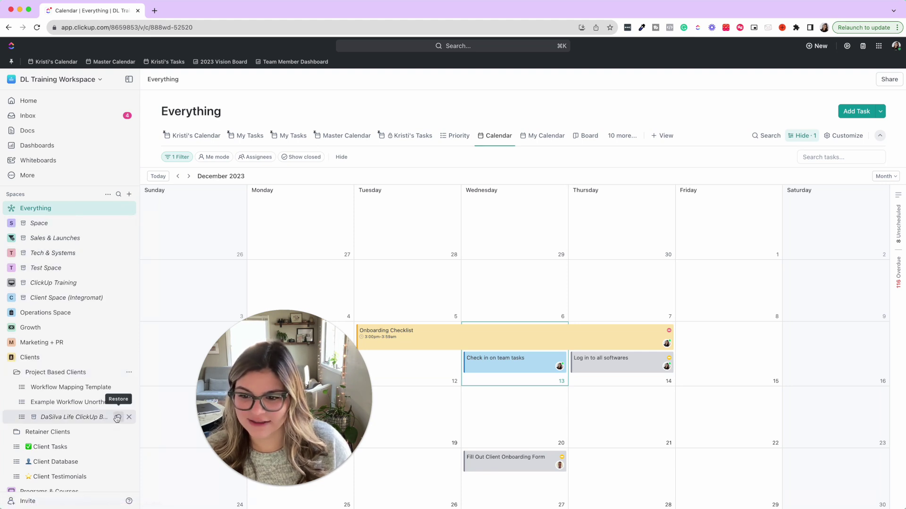
{"action": "left_click", "coordinate": [119, 417]}
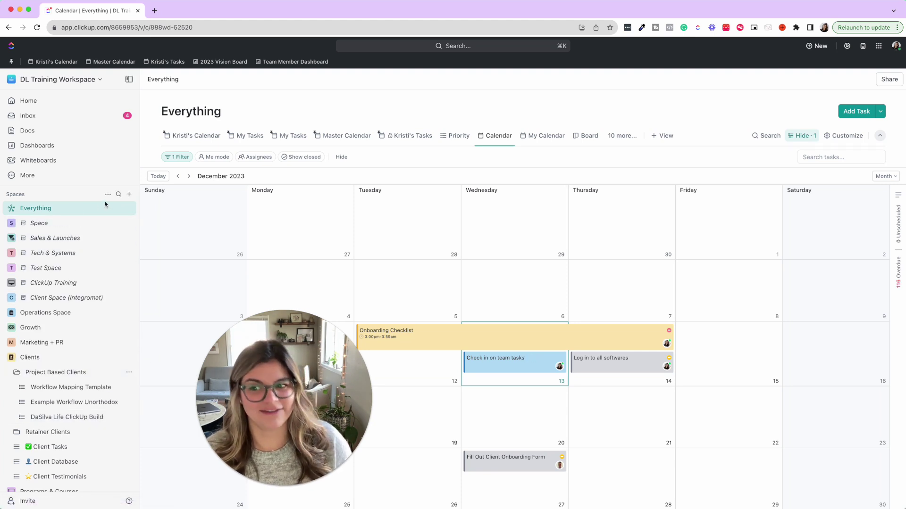
{"action": "left_click", "coordinate": [108, 194]}
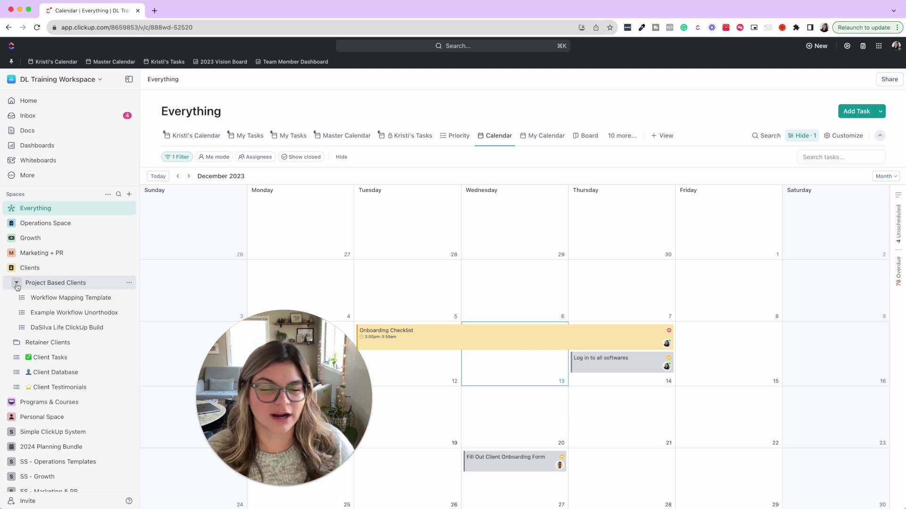
Collapse Project Based Clients, expand Growth, and go to the Dashboards hub.
{"action": "left_click", "coordinate": [17, 285]}
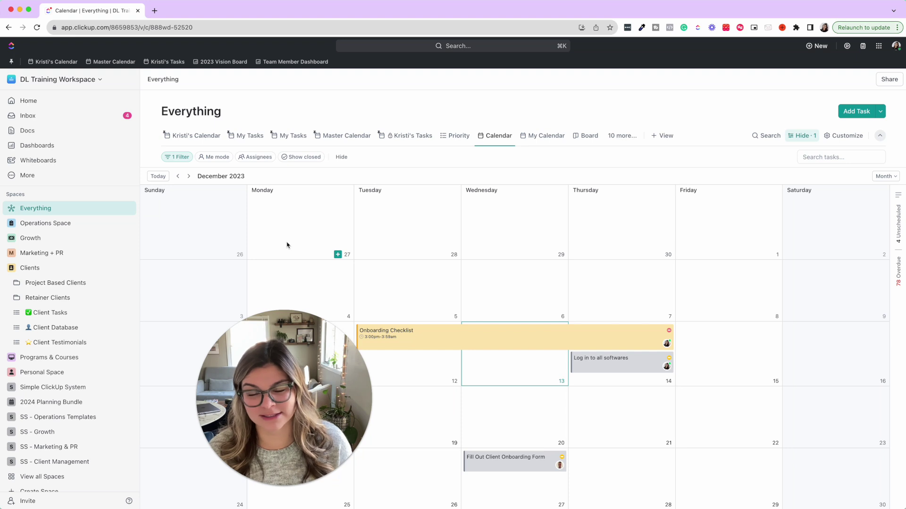
{"action": "left_click", "coordinate": [13, 240]}
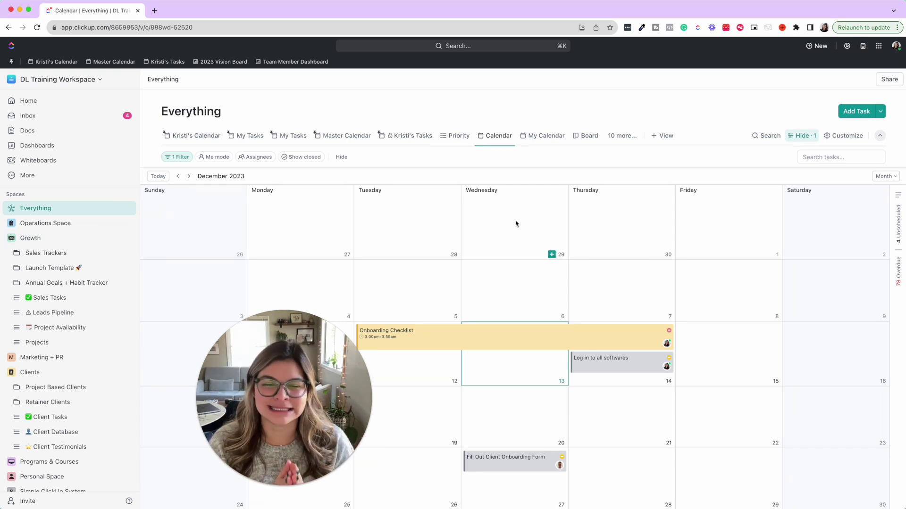
{"action": "left_click", "coordinate": [80, 145]}
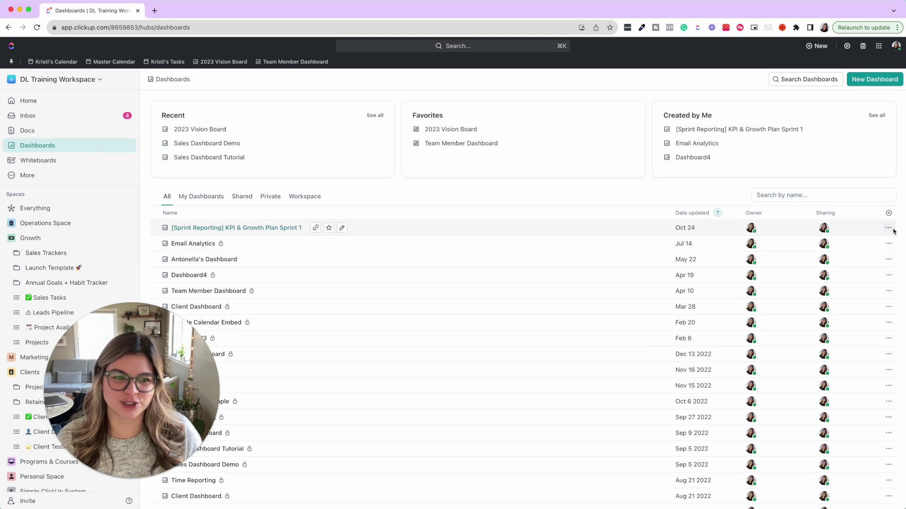
Check the first dashboard's actions menu without changes and scroll through all dashboards.
{"action": "left_click", "coordinate": [889, 230]}
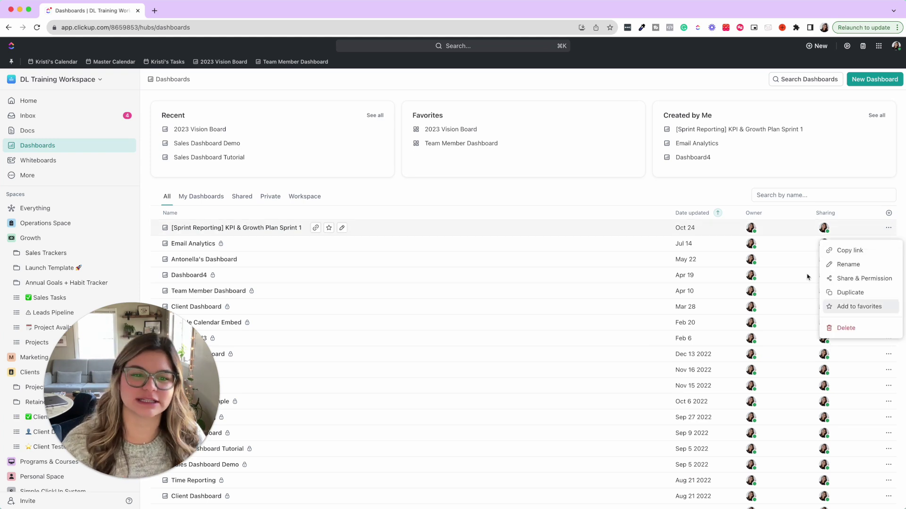
{"action": "left_click", "coordinate": [621, 211]}
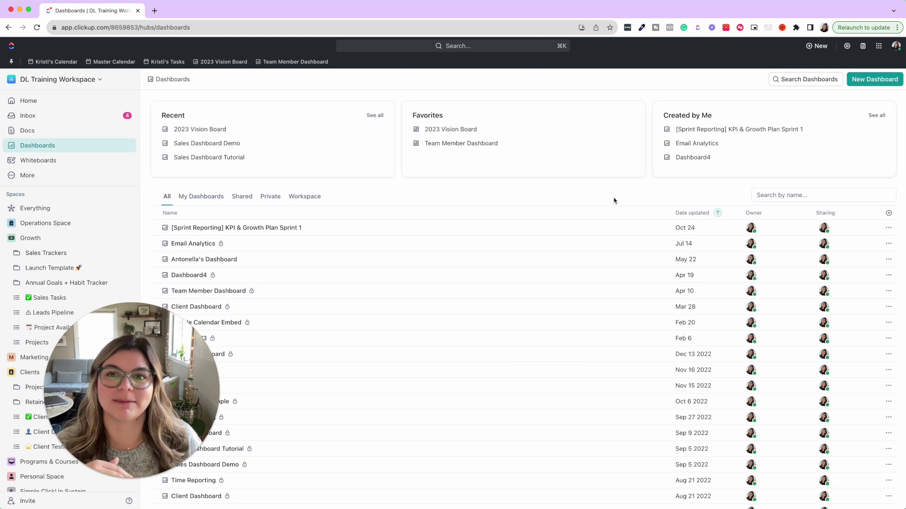
{"action": "scroll", "coordinate": [615, 200], "scroll_direction": "down", "scroll_amount": 5}
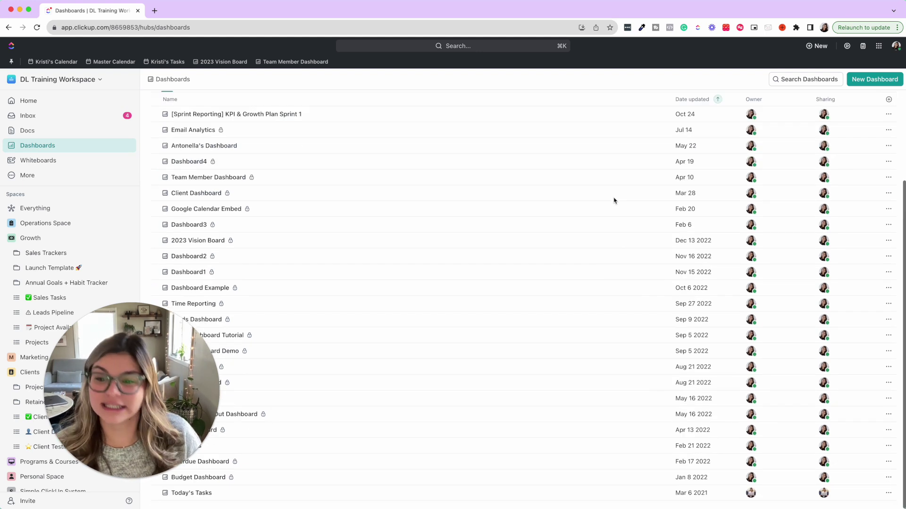
{"action": "left_click_drag", "start_coordinate": [167, 401], "coordinate": [574, 342]}
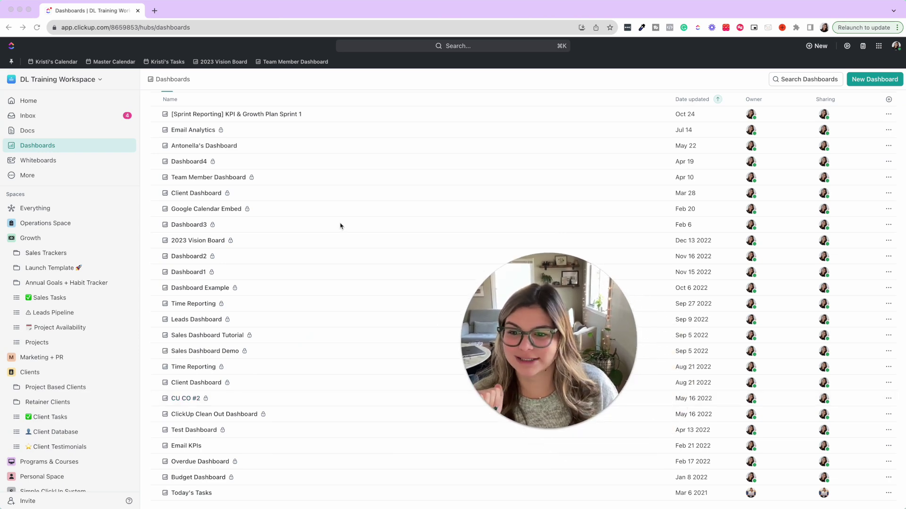
{"action": "scroll", "coordinate": [341, 226], "scroll_direction": "up", "scroll_amount": 5}
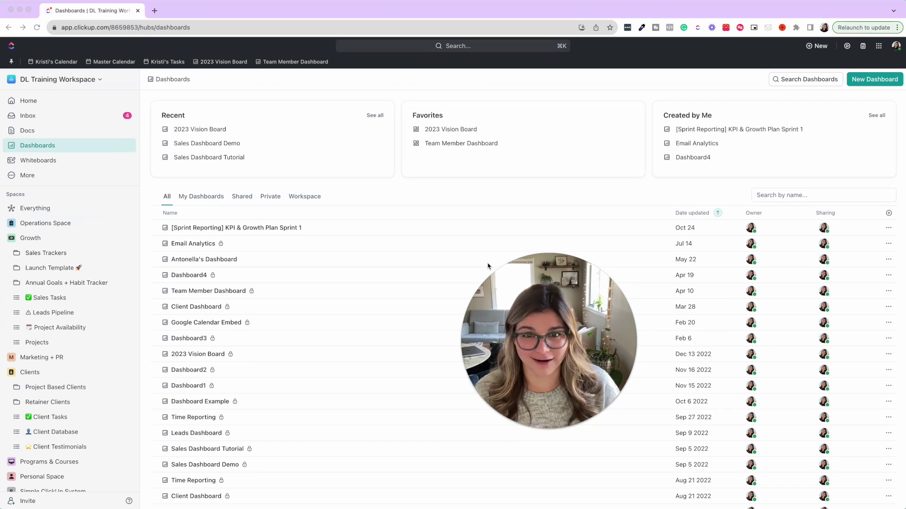
Open the Goals page and inspect the Achieve record revenue goal's options without changes.
{"action": "left_click", "coordinate": [35, 176]}
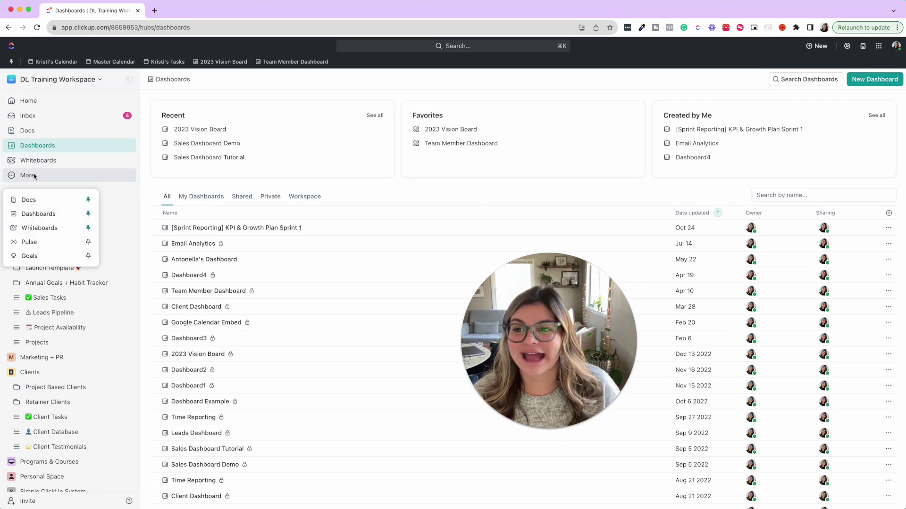
{"action": "left_click", "coordinate": [36, 255]}
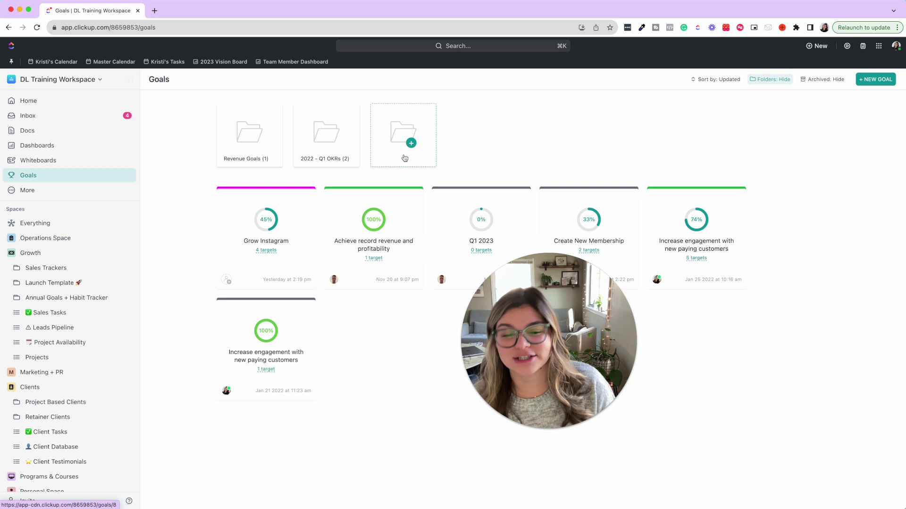
{"action": "left_click", "coordinate": [414, 197]}
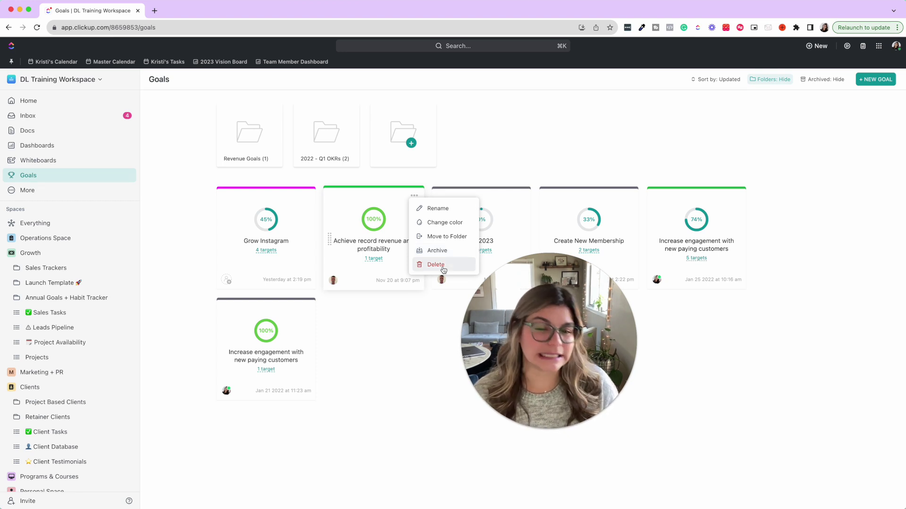
{"action": "left_click", "coordinate": [404, 326]}
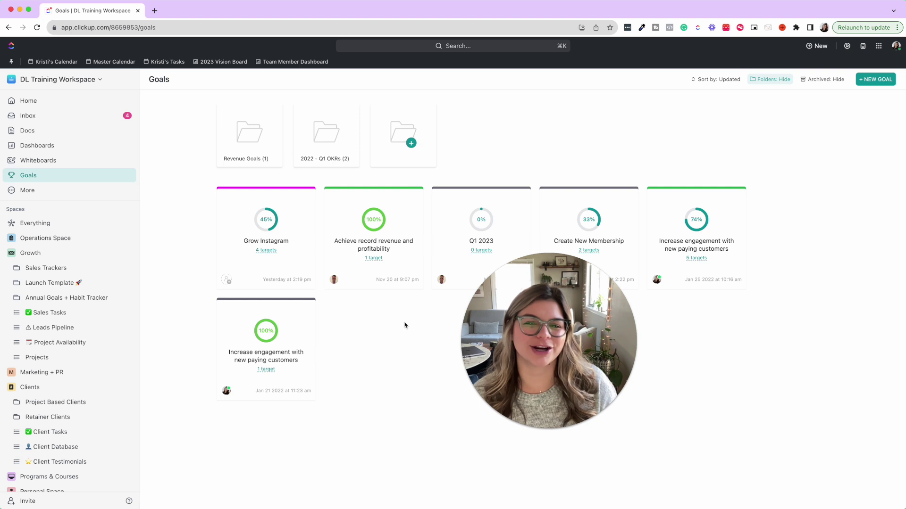
Check the 2022 - Q1 OKRs folder and revenue goal menus unchanged, then open Whiteboards.
{"action": "left_click", "coordinate": [350, 112]}
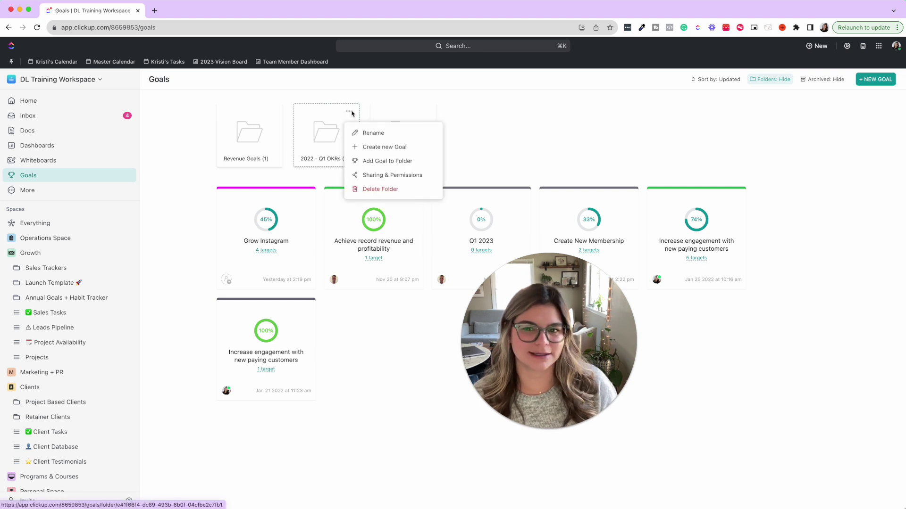
{"action": "left_click", "coordinate": [529, 131]}
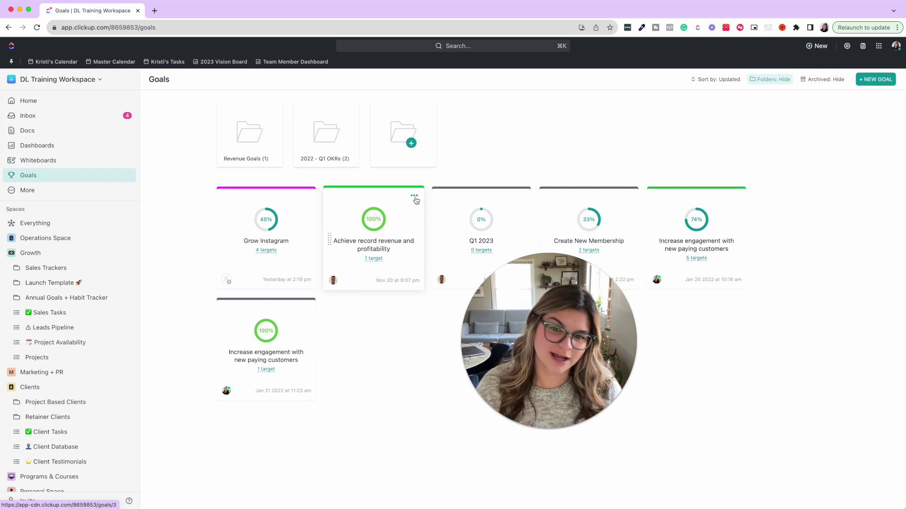
{"action": "left_click", "coordinate": [415, 197]}
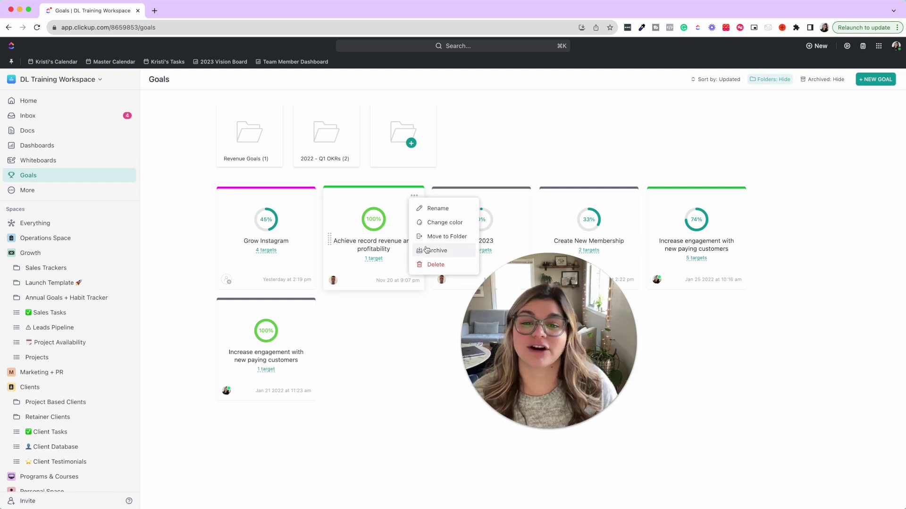
{"action": "left_click", "coordinate": [545, 126]}
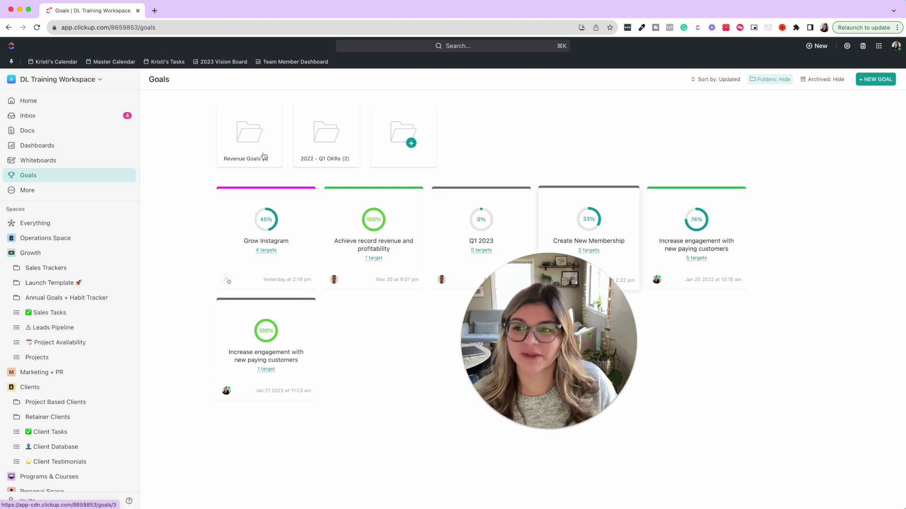
{"action": "left_click", "coordinate": [43, 160]}
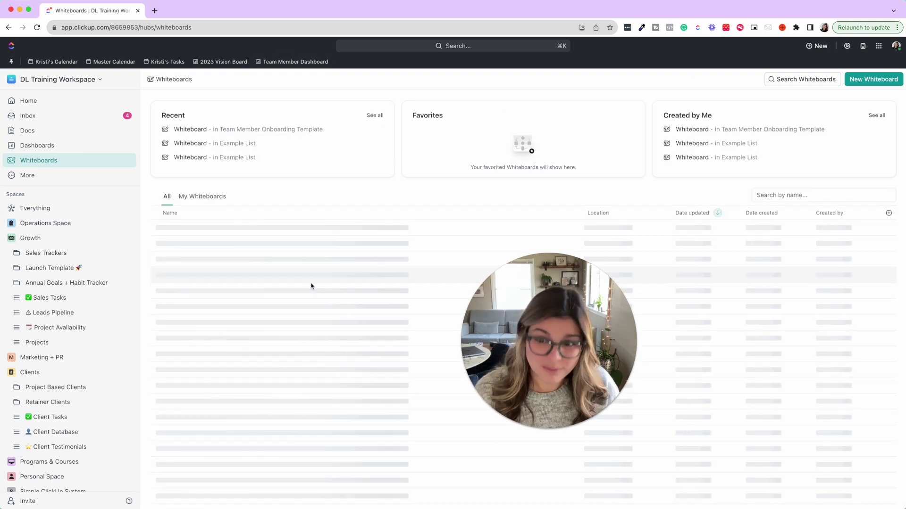
Glance at the More sections list, expand Annual Goals + Habit Tracker, and open 2022 Goals.
{"action": "left_click", "coordinate": [26, 178]}
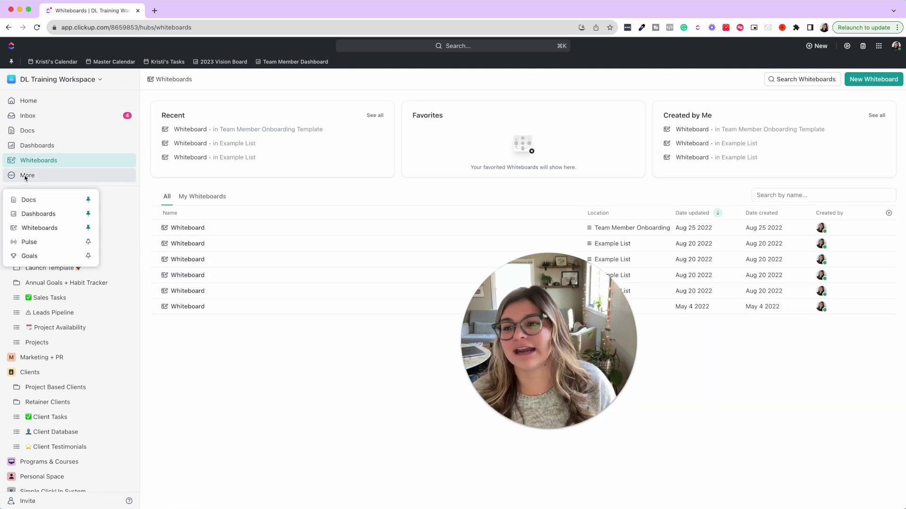
{"action": "left_click", "coordinate": [36, 165]}
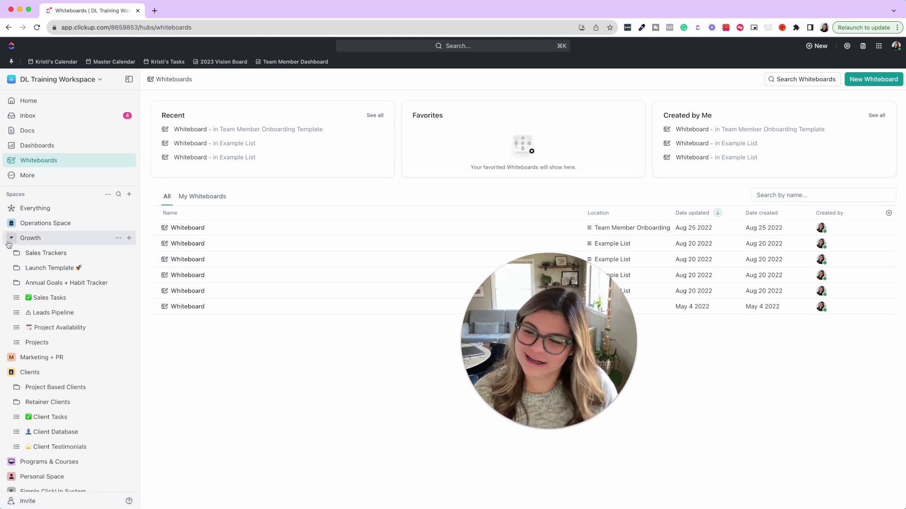
{"action": "left_click", "coordinate": [17, 284]}
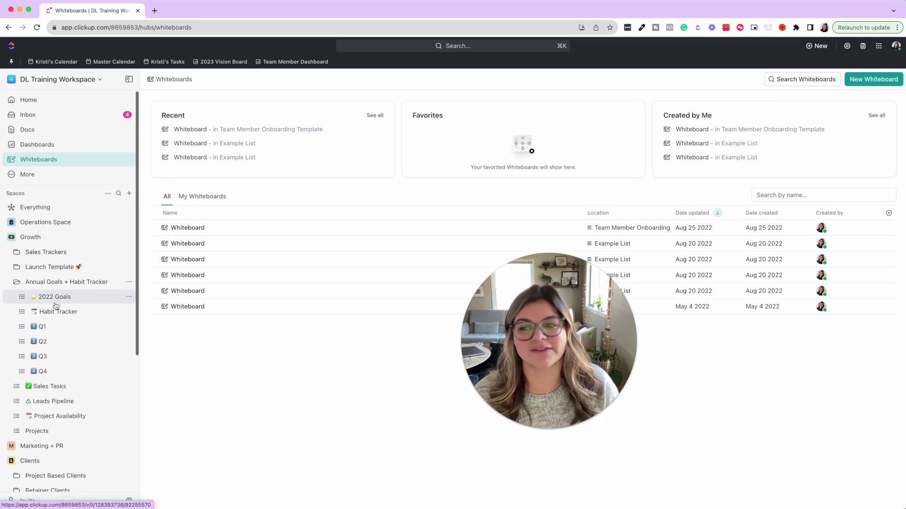
{"action": "left_click", "coordinate": [55, 301]}
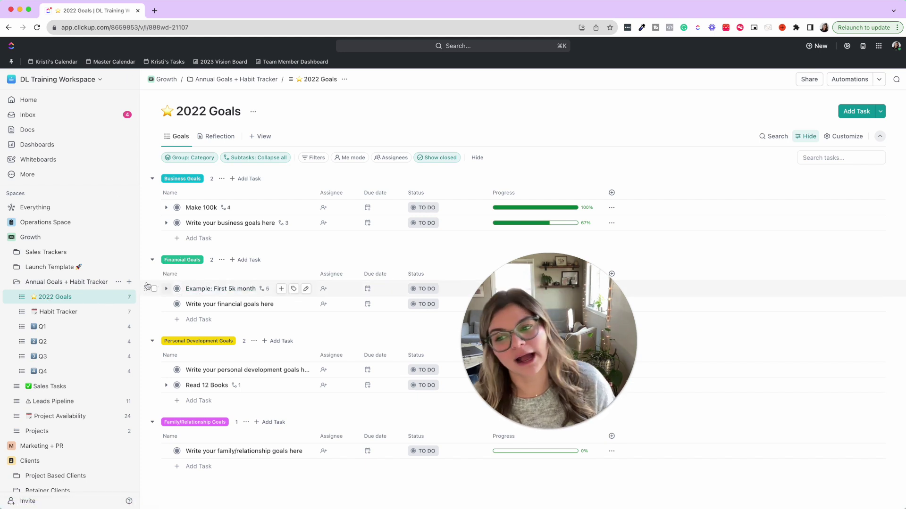
Review the 2022 Goals categories and expand Sales Trackers to show the 2022 Sales list.
{"action": "mouse_move", "coordinate": [264, 225]}
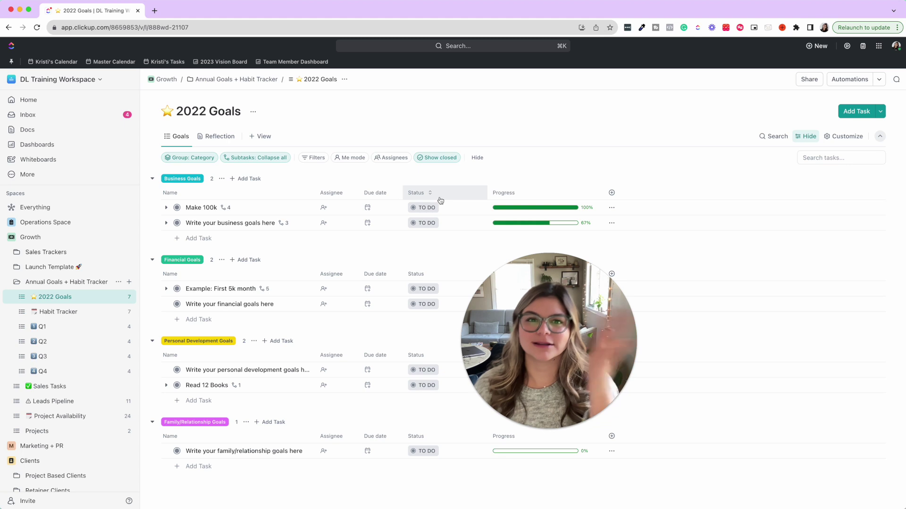
{"action": "left_click", "coordinate": [17, 253]}
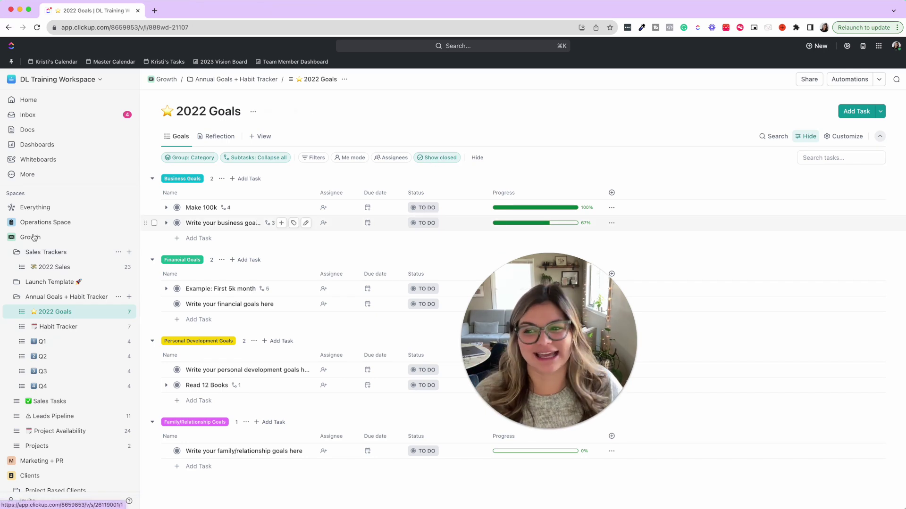
Expand Operations Space, search 'clickup', and open the ClickUp Clean Out Task Template & Dashboard Tutorial list.
{"action": "left_click", "coordinate": [14, 222]}
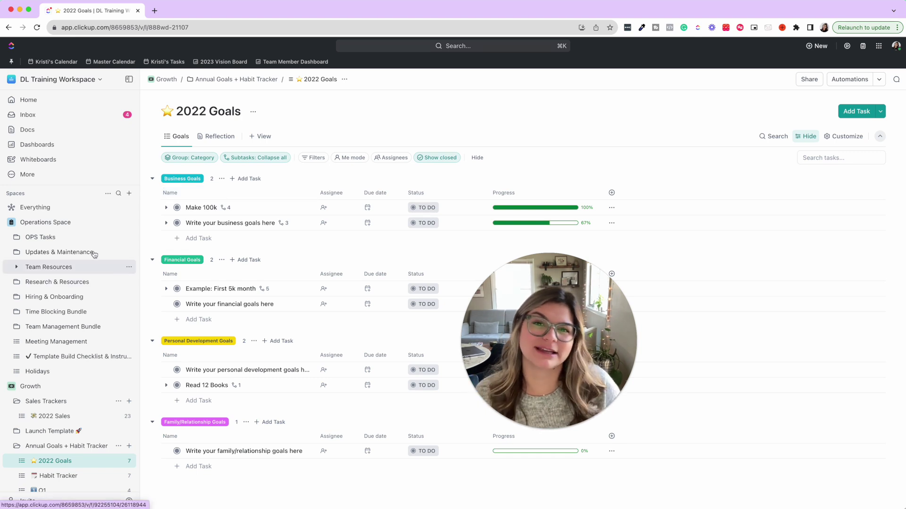
{"action": "left_click", "coordinate": [119, 194]}
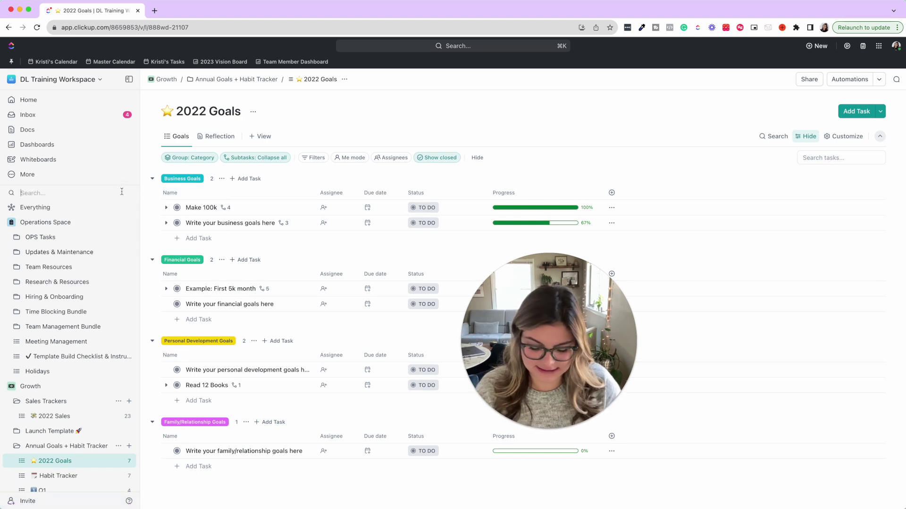
{"action": "type", "text": "clickup"}
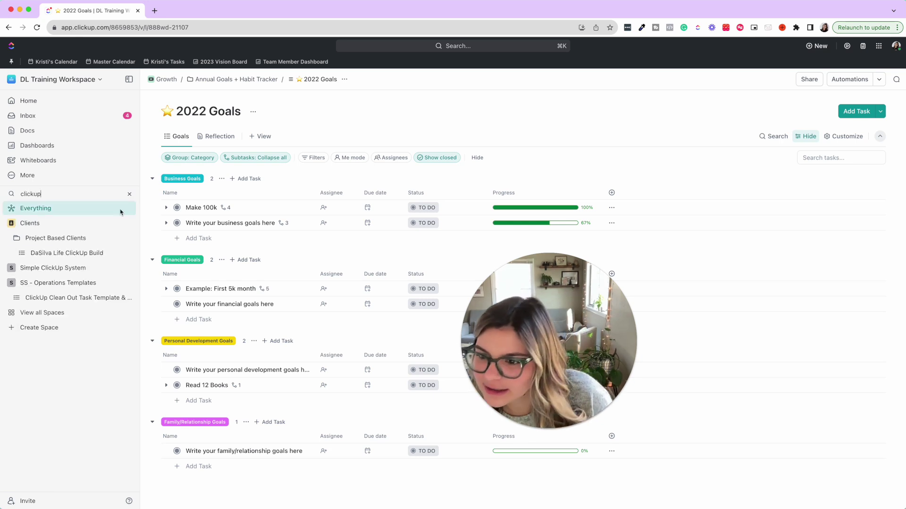
{"action": "left_click", "coordinate": [89, 298]}
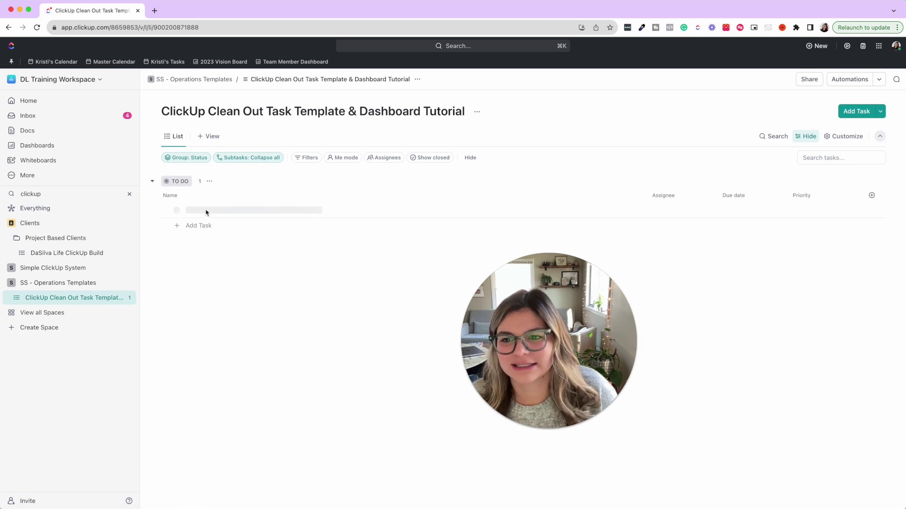
Open the Clean Out Task Template task, review its 13 action items, and close it.
{"action": "left_click", "coordinate": [228, 210]}
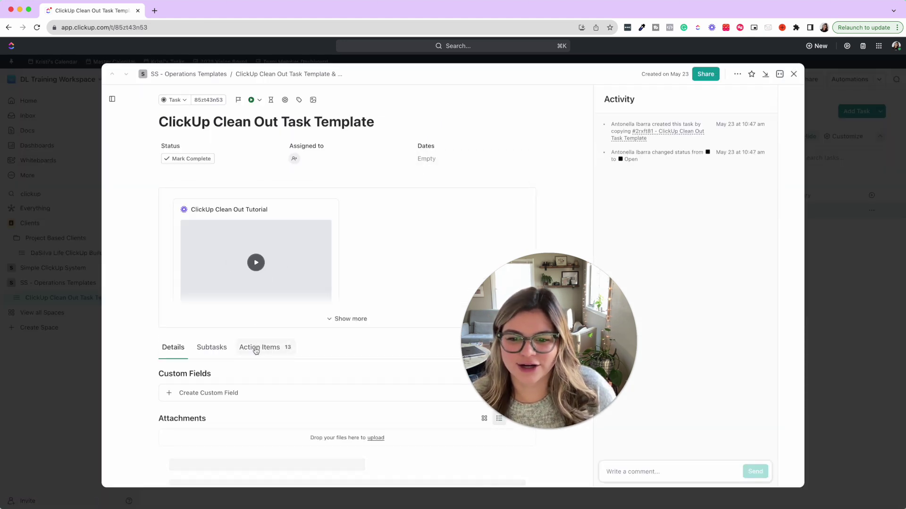
{"action": "left_click", "coordinate": [257, 348]}
{"action": "scroll", "coordinate": [386, 283], "scroll_direction": "down", "scroll_amount": 4}
{"action": "scroll", "coordinate": [318, 253], "scroll_direction": "down", "scroll_amount": 2}
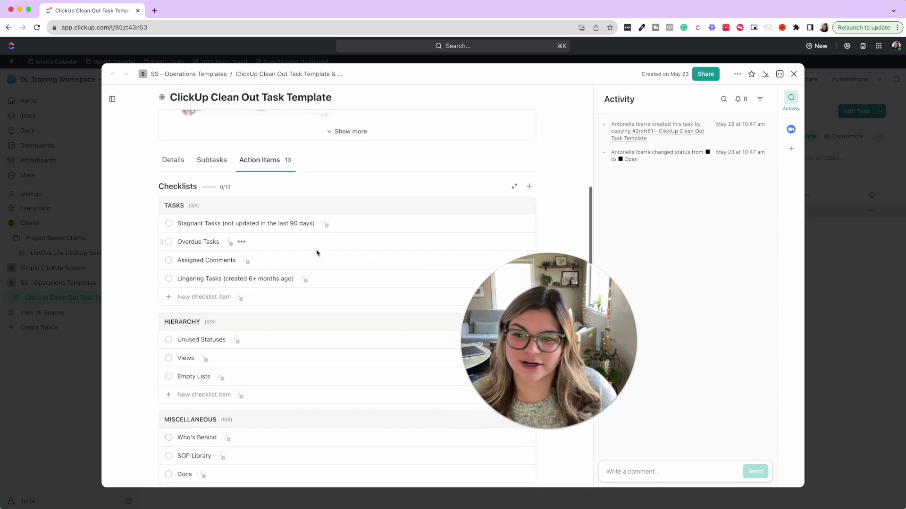
{"action": "scroll", "coordinate": [234, 344], "scroll_direction": "down", "scroll_amount": 4}
{"action": "scroll", "coordinate": [232, 341], "scroll_direction": "down", "scroll_amount": 1}
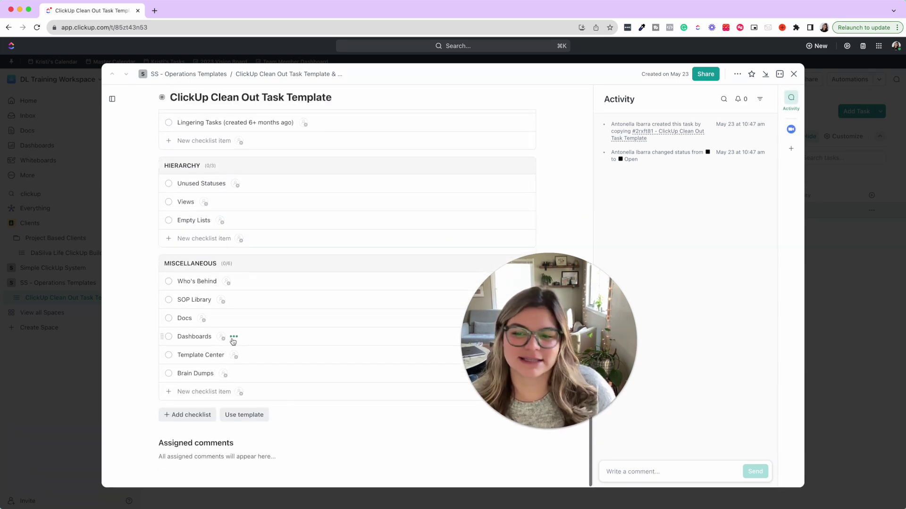
{"action": "scroll", "coordinate": [232, 341], "scroll_direction": "up", "scroll_amount": 10}
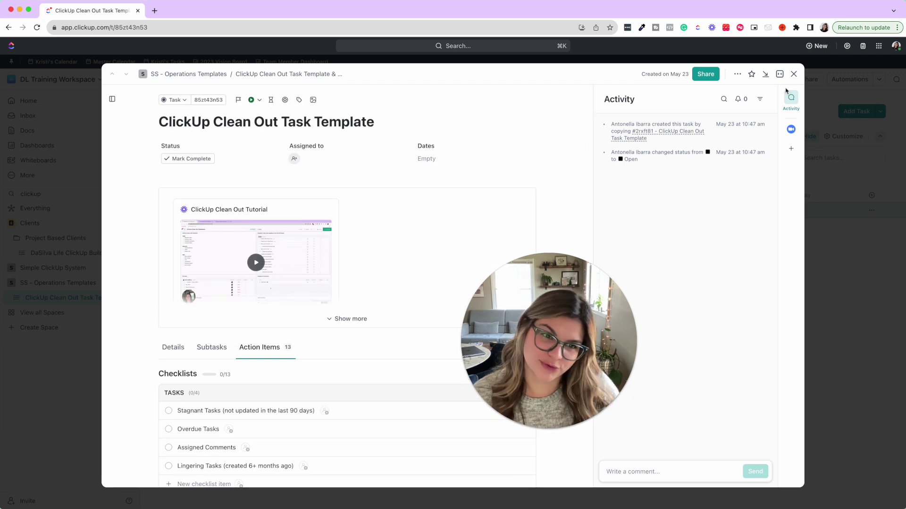
{"action": "left_click", "coordinate": [793, 74]}
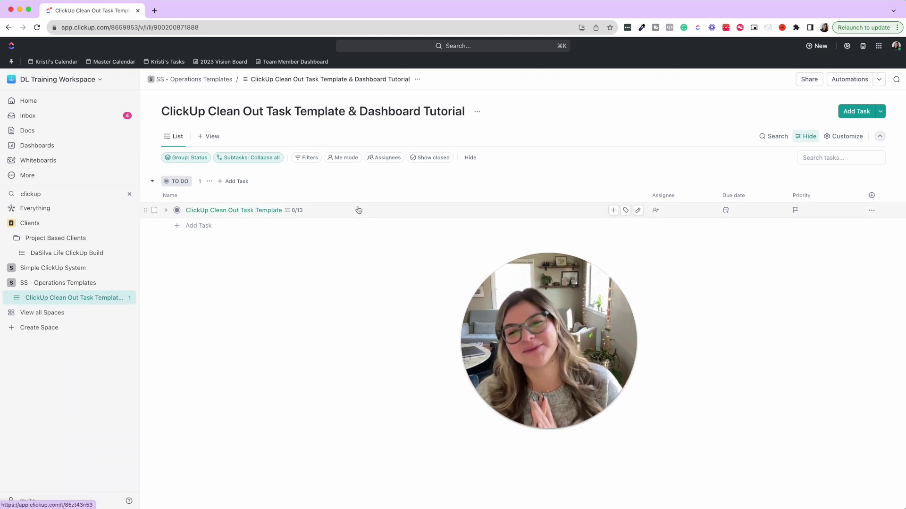
{"action": "double_click", "coordinate": [65, 194]}
Search the sidebar for 'SOP', open SOP Library, and check a task's status options unchanged.
{"action": "type", "text": "SOP"}
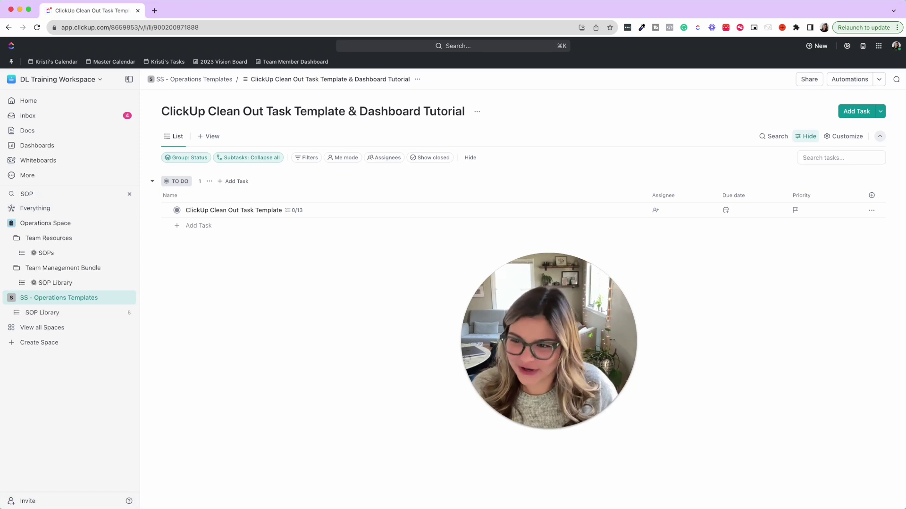
{"action": "left_click", "coordinate": [56, 283]}
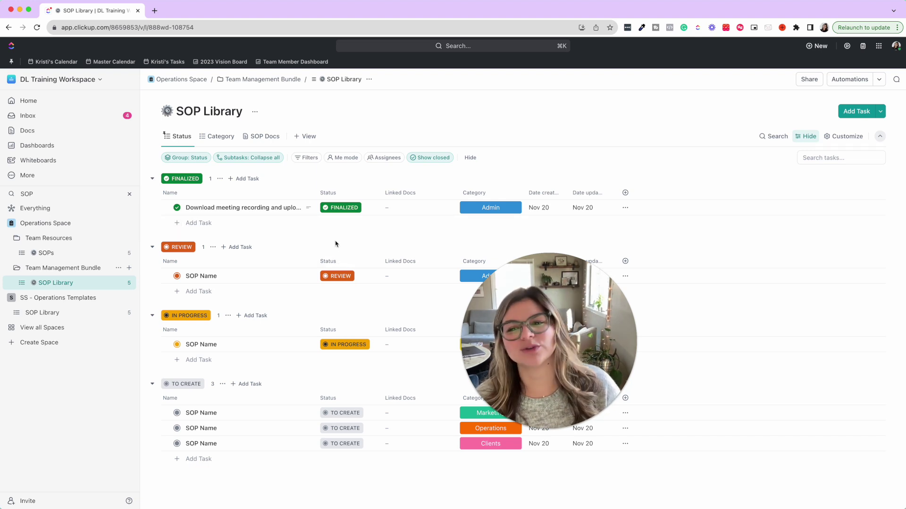
{"action": "left_click", "coordinate": [345, 210]}
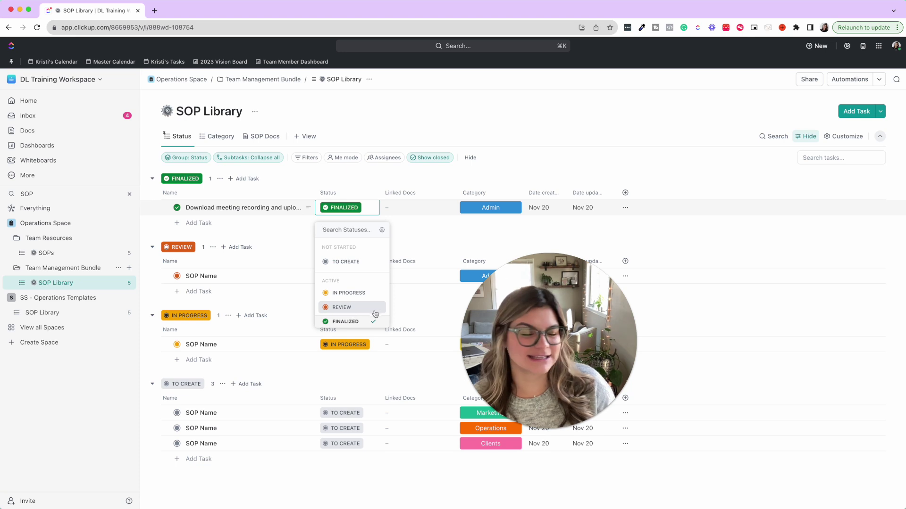
{"action": "left_click", "coordinate": [560, 162]}
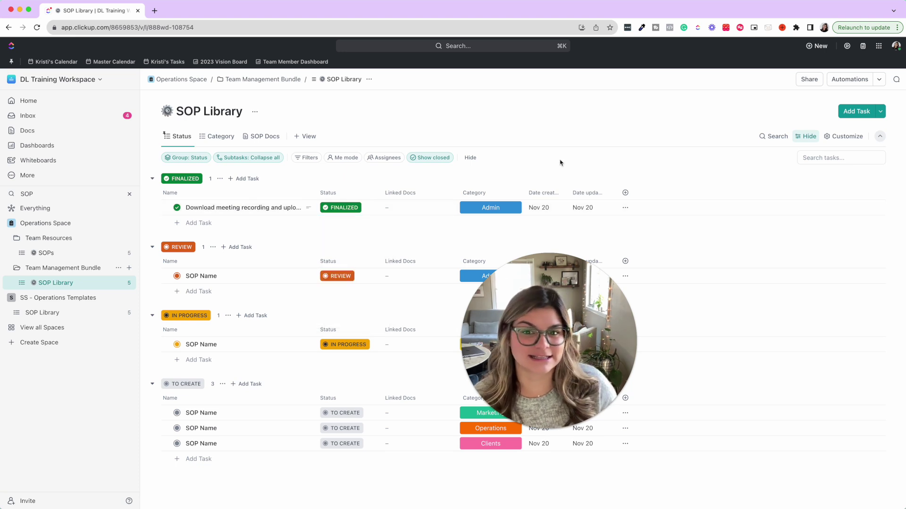